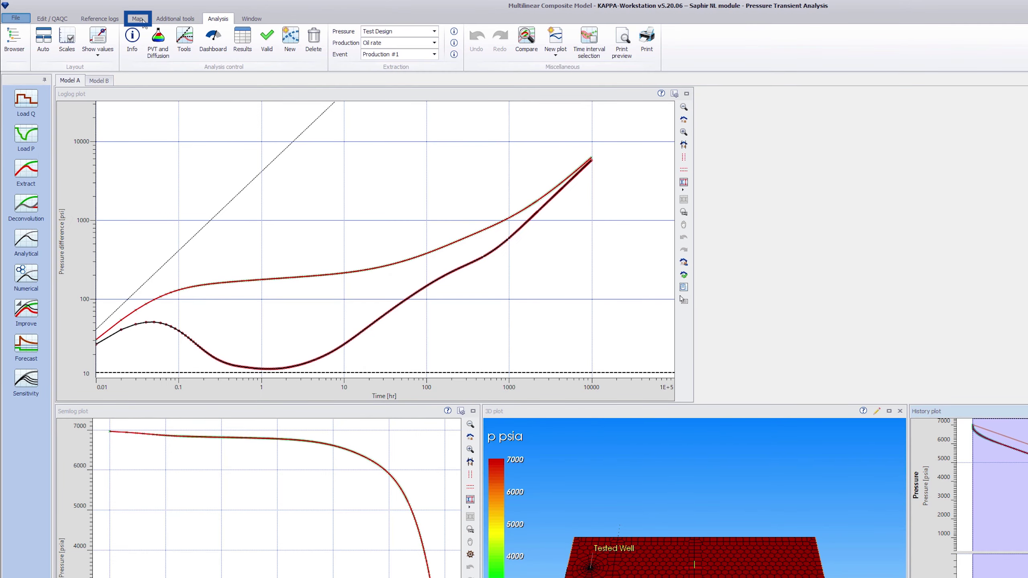
Display Model A's reservoir map with the tested well, Region#1, Region#2 and two limits
{"action": "left_click", "coordinate": [108, 16]}
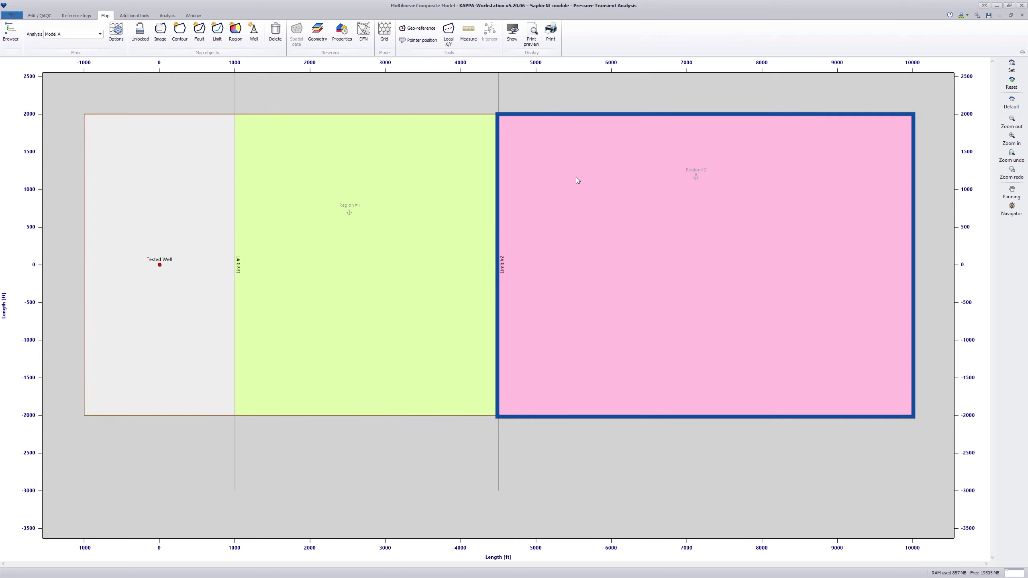
{"action": "left_click", "coordinate": [340, 44]}
{"action": "left_click_drag", "start_coordinate": [447, 180], "coordinate": [654, 92]}
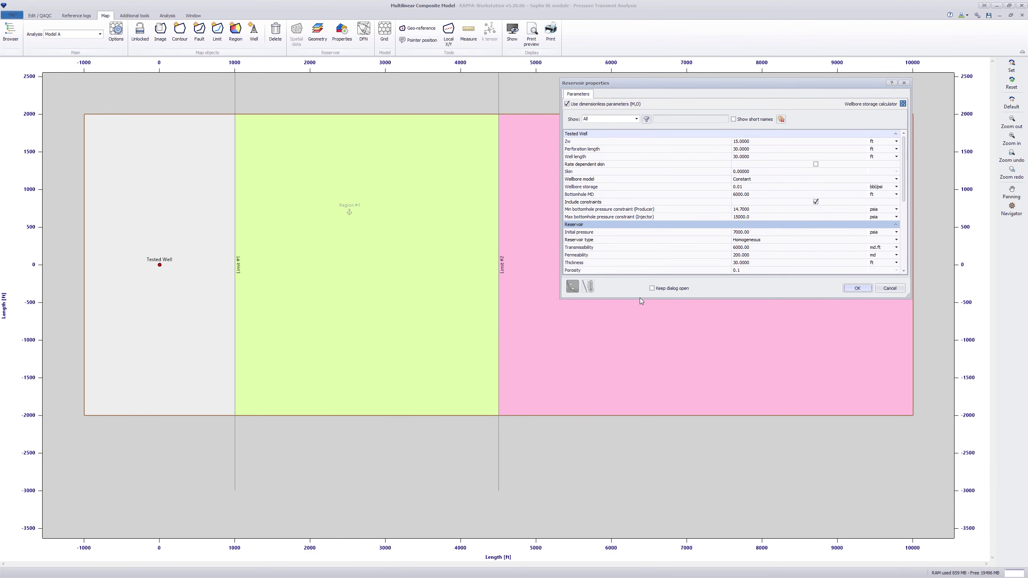
{"action": "left_click_drag", "start_coordinate": [641, 300], "coordinate": [641, 485]}
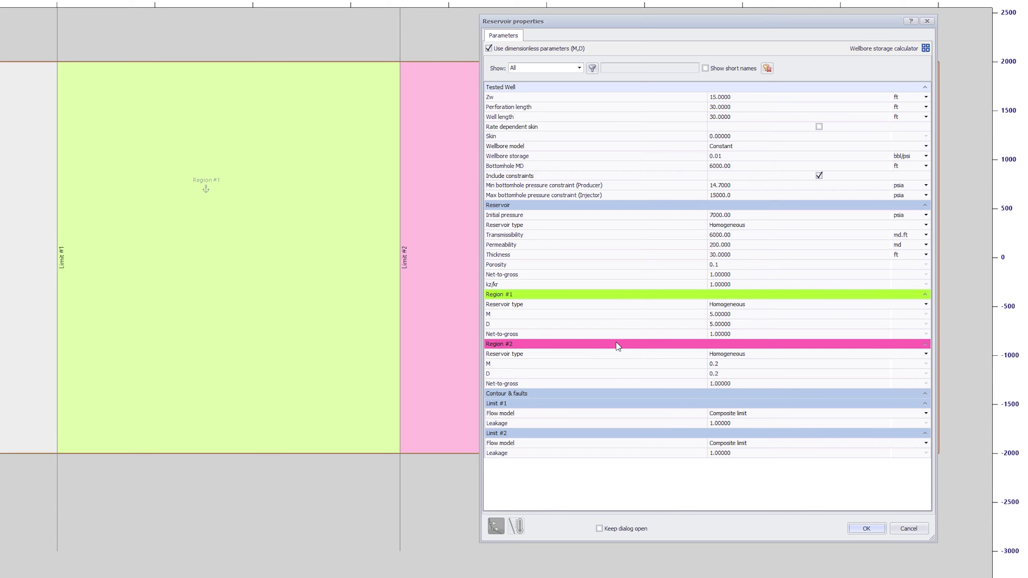
{"action": "left_click", "coordinate": [852, 528]}
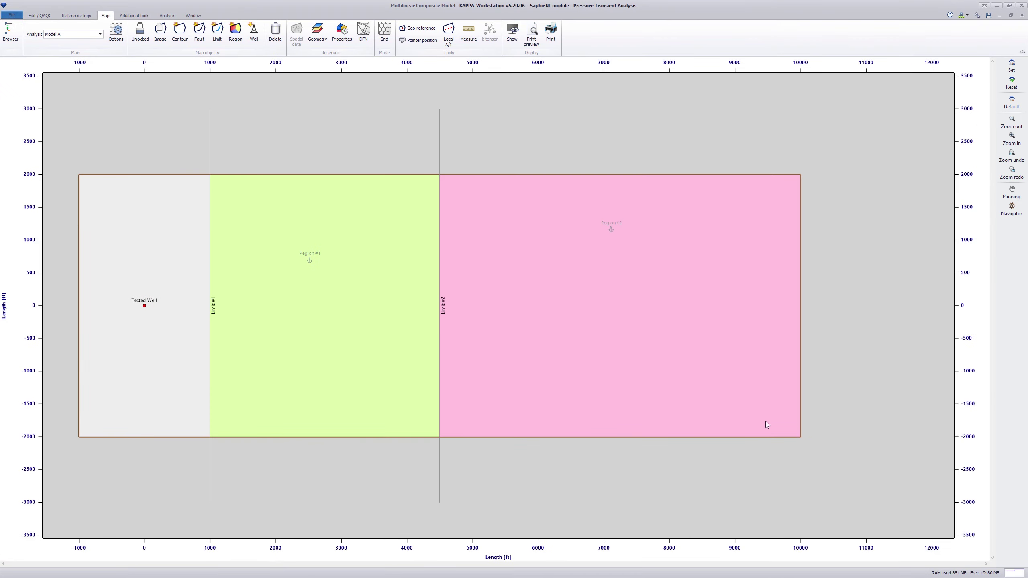
Switch the analysis to Model B and review its region values in reservoir Properties
{"action": "left_click", "coordinate": [100, 34]}
{"action": "left_click", "coordinate": [101, 48]}
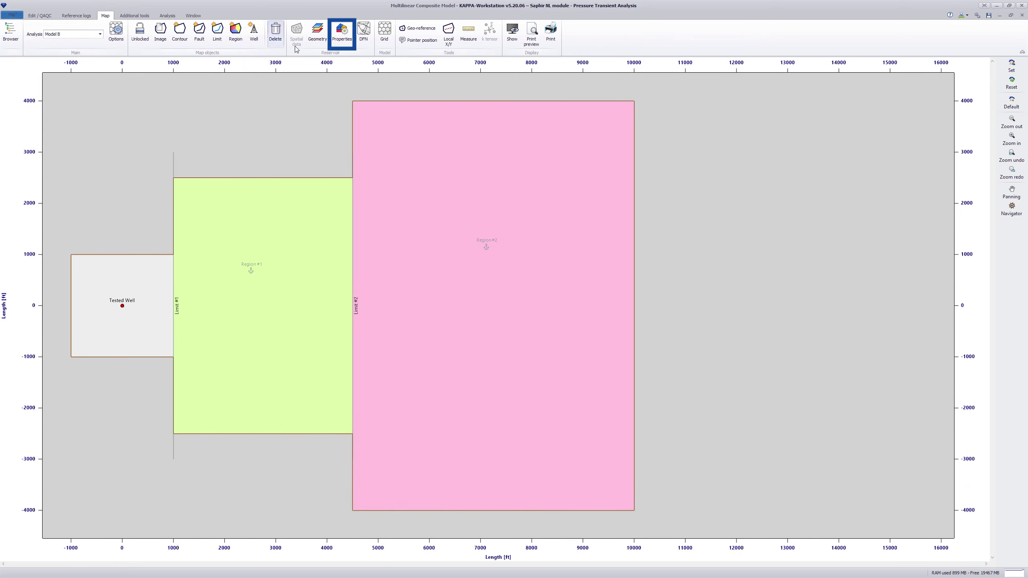
{"action": "left_click", "coordinate": [338, 44]}
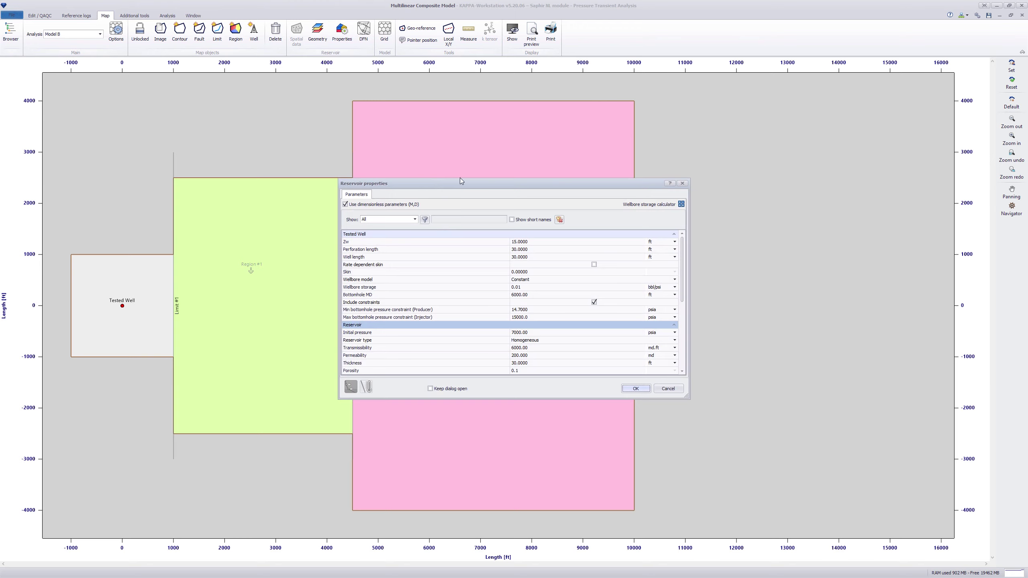
{"action": "left_click_drag", "start_coordinate": [460, 178], "coordinate": [721, 78]}
{"action": "left_click_drag", "start_coordinate": [739, 292], "coordinate": [747, 458]}
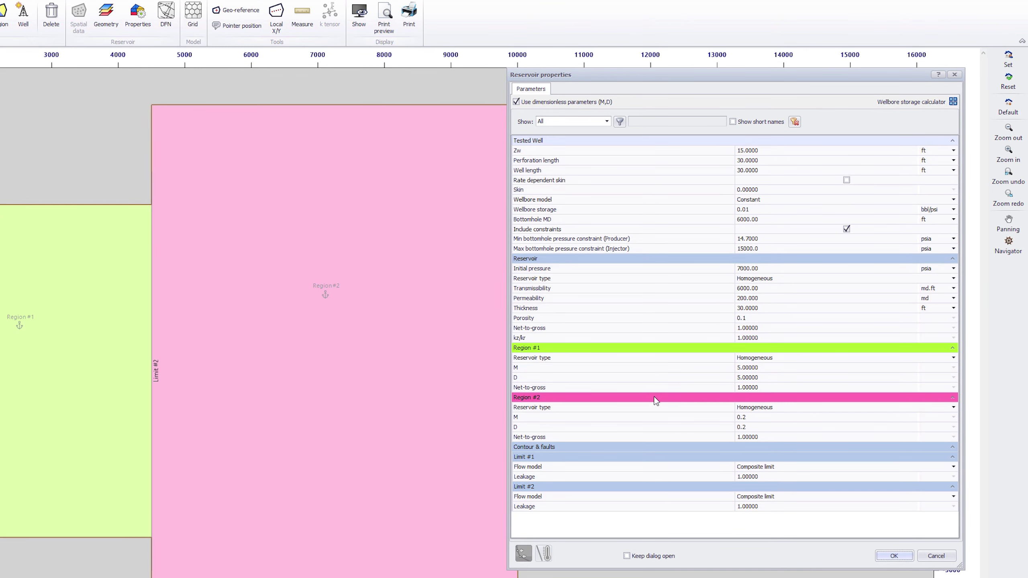
{"action": "left_click", "coordinate": [894, 556]}
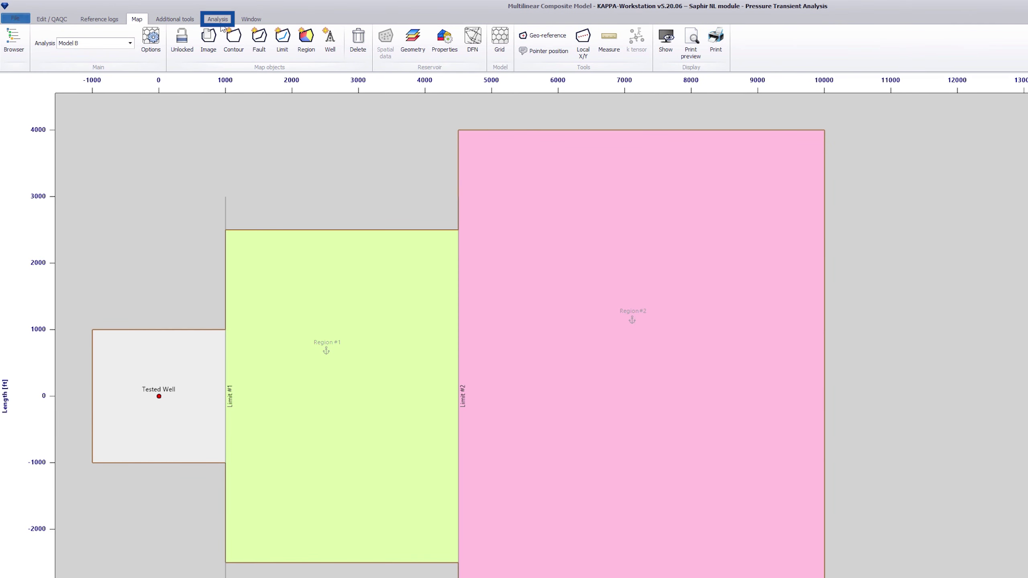
Create a new analysis named 'Model A Analytical' from the Model A tab
{"action": "left_click", "coordinate": [221, 22]}
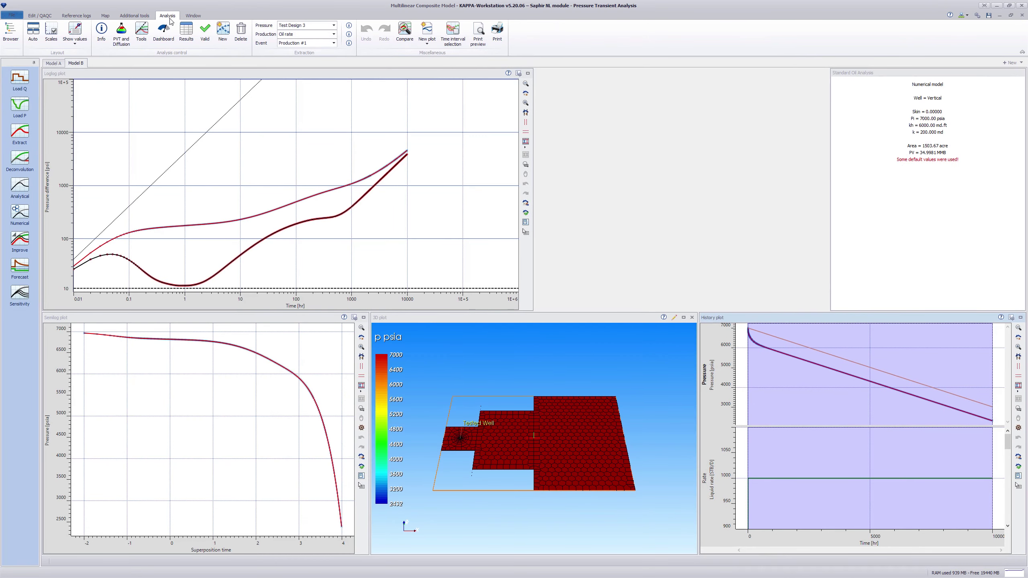
{"action": "left_click", "coordinate": [59, 65]}
{"action": "left_click", "coordinate": [223, 30]}
{"action": "type", "text": "Model A Analytical"}
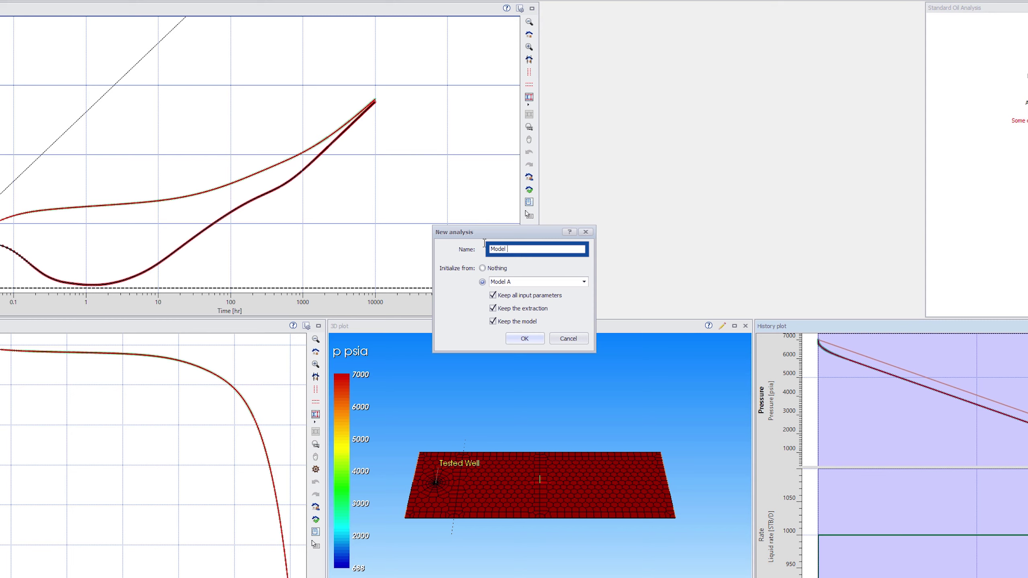
{"action": "left_click", "coordinate": [524, 339]}
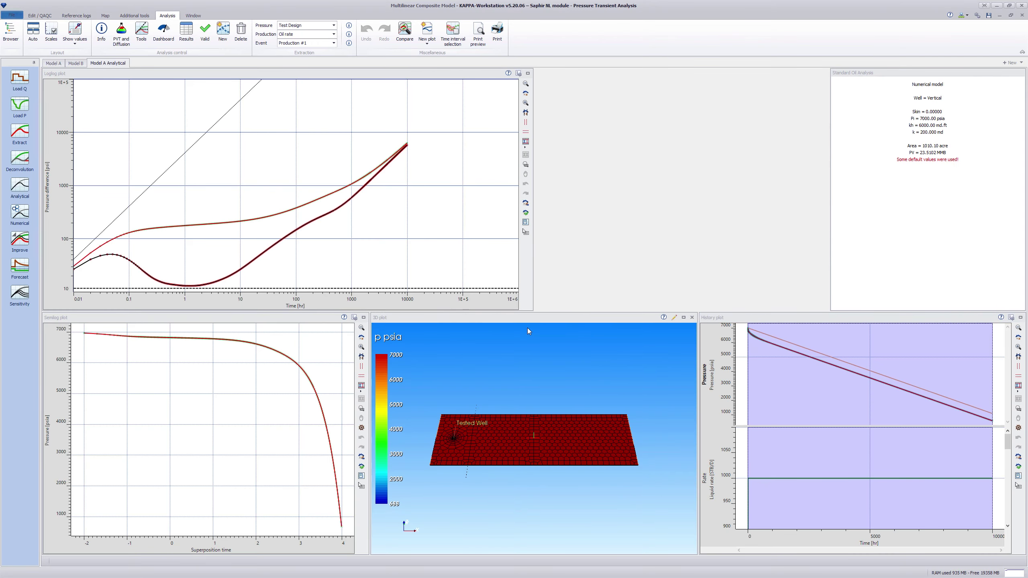
In the analytical generator, choose a Multi-linear composite boundary and set initial pressure to 7000 psia
{"action": "left_click", "coordinate": [20, 186]}
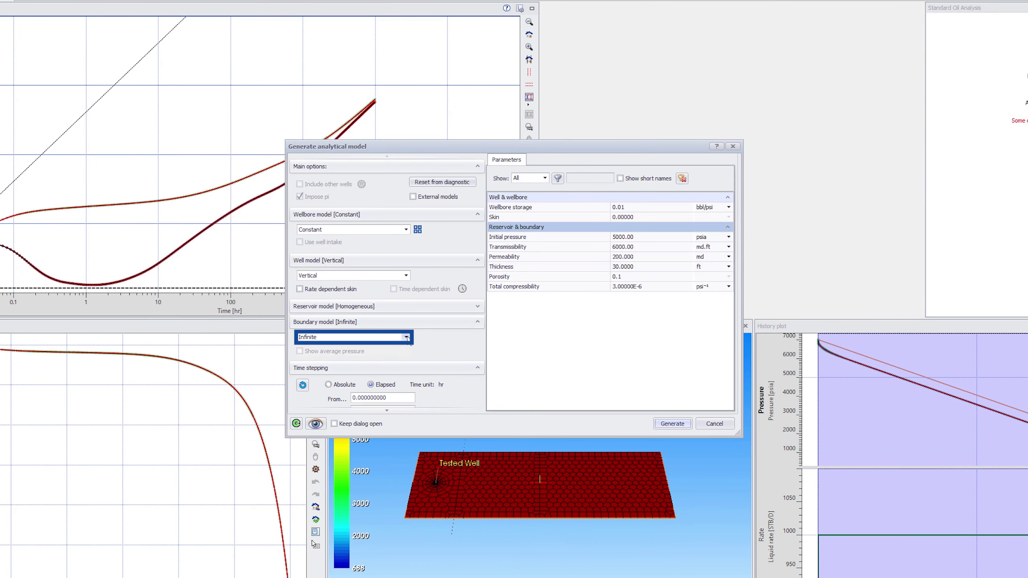
{"action": "left_click", "coordinate": [408, 337]}
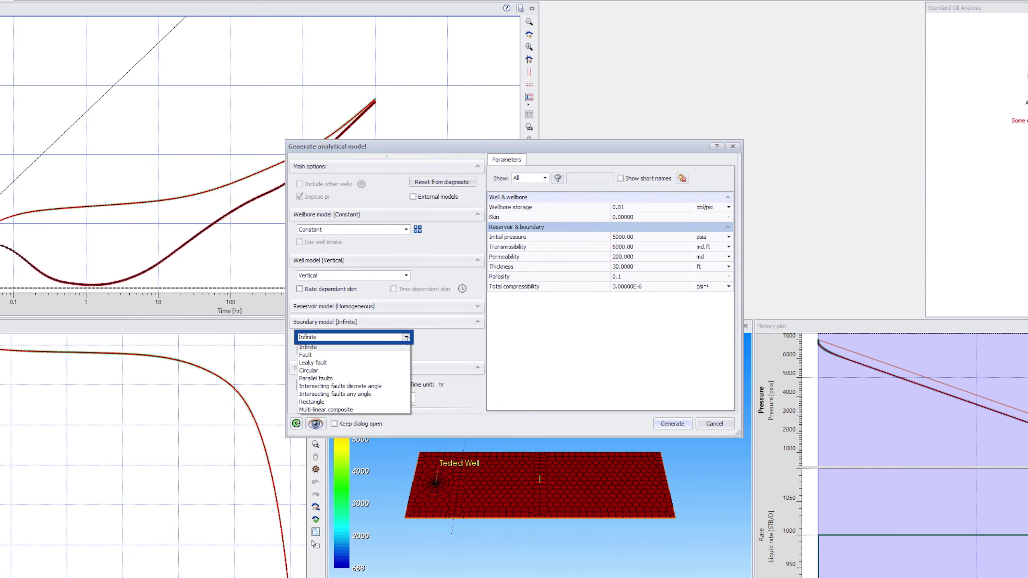
{"action": "left_click", "coordinate": [387, 410]}
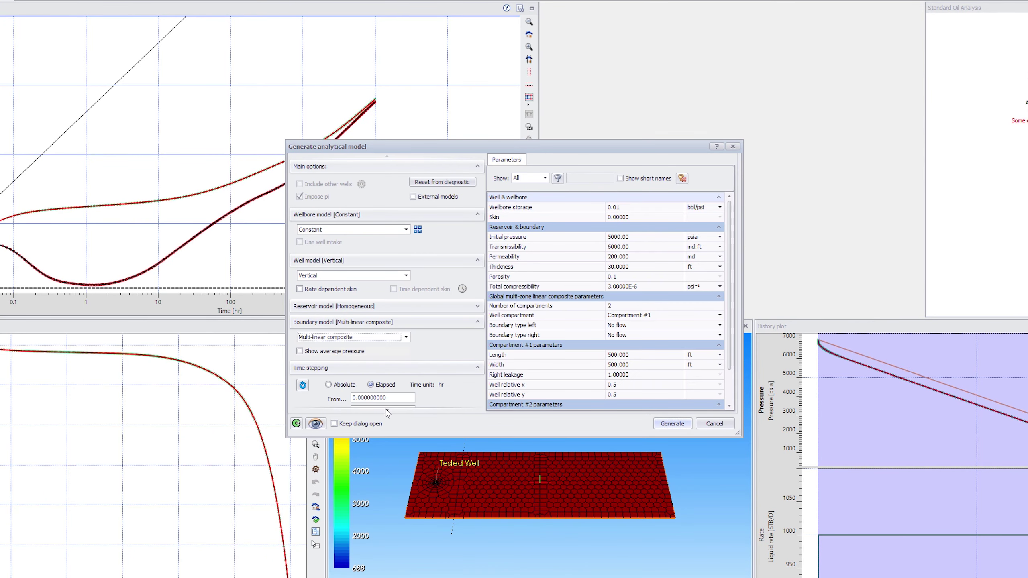
{"action": "left_click", "coordinate": [620, 237]}
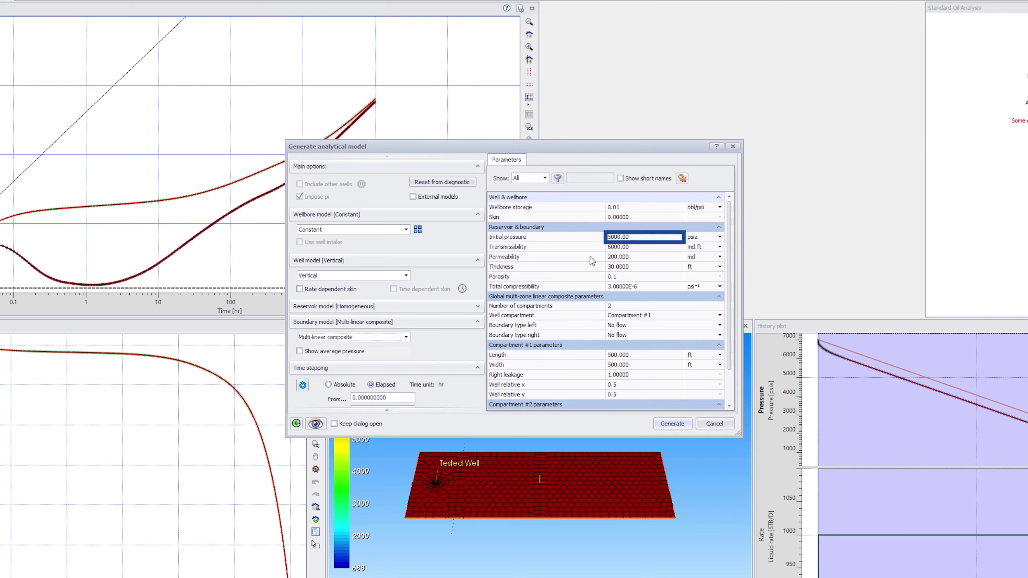
{"action": "left_click", "coordinate": [620, 238]}
{"action": "left_click_drag", "start_coordinate": [611, 237], "coordinate": [608, 238]}
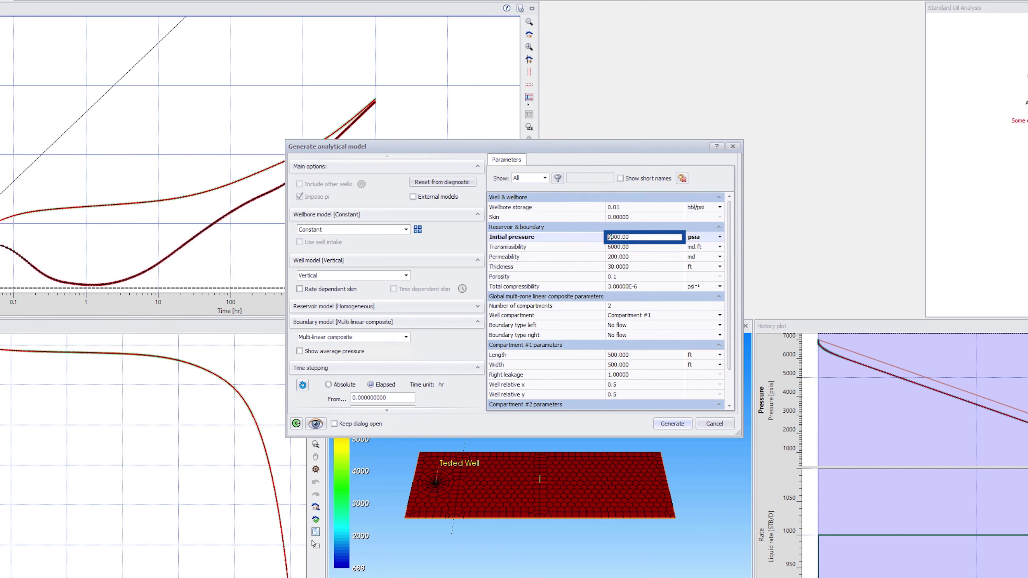
{"action": "left_click", "coordinate": [618, 307]}
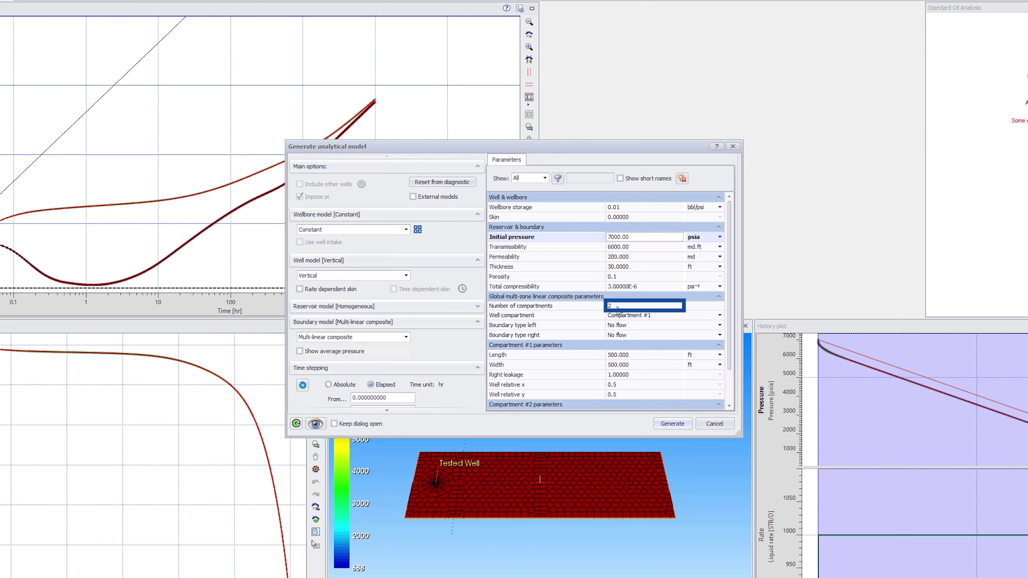
Set 3 compartments, compartment #1 at 2000 × 4000 ft, and preview the top view
{"action": "type", "text": "3"}
{"action": "left_click", "coordinate": [636, 355]}
{"action": "type", "text": "2000"}
{"action": "key", "text": "Tab"}
{"action": "type", "text": "4000"}
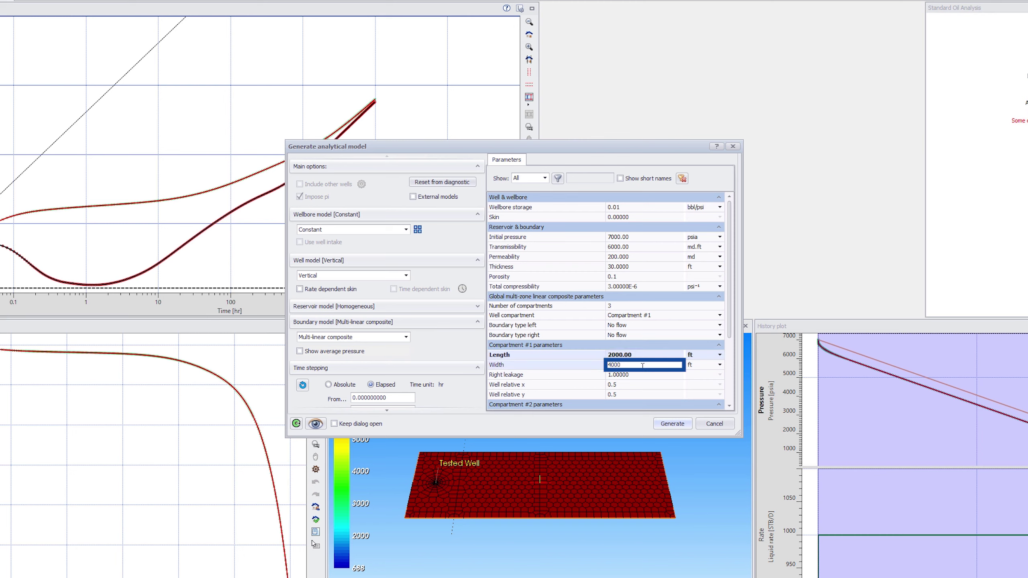
{"action": "left_click", "coordinate": [643, 384]}
{"action": "left_click", "coordinate": [644, 395]}
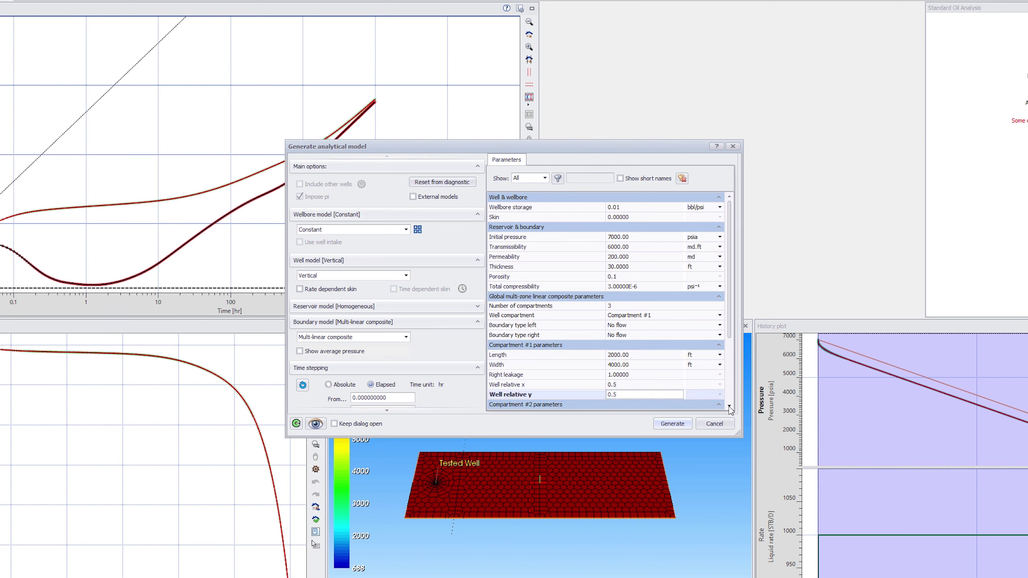
{"action": "scroll", "coordinate": [729, 410], "scroll_direction": "down", "scroll_amount": 3}
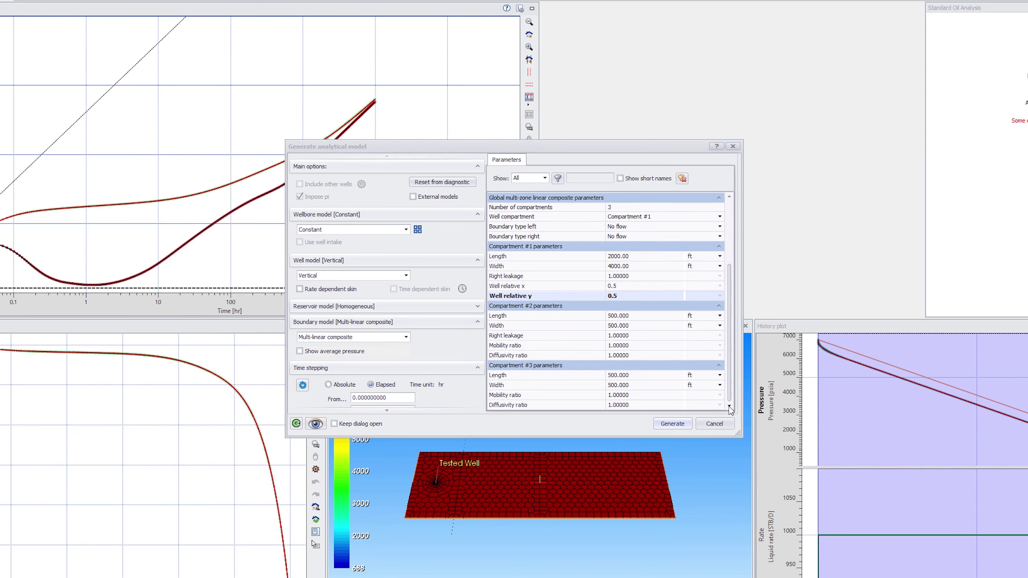
{"action": "left_click", "coordinate": [315, 424]}
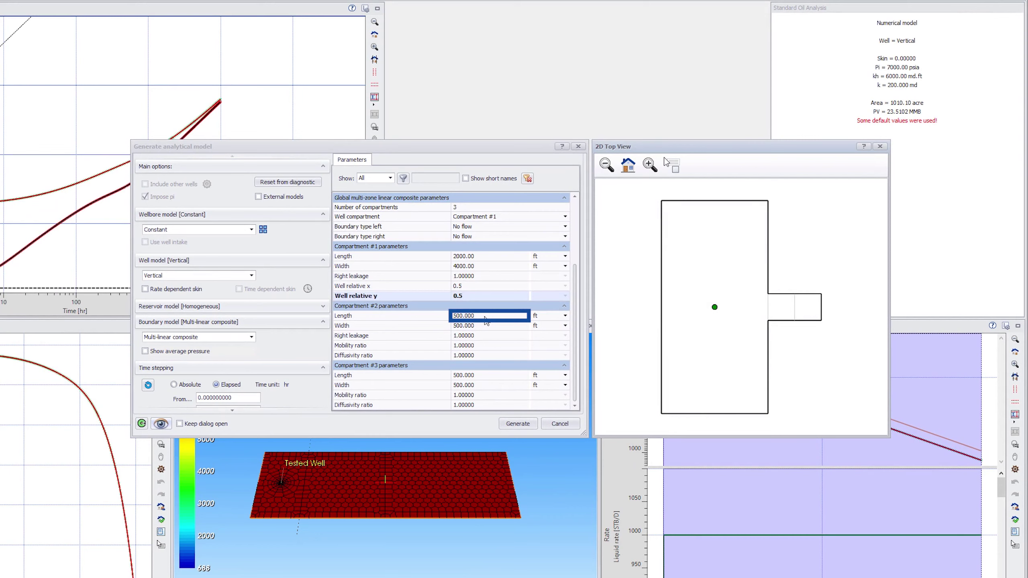
Set compartment #2 to 3500 × 4000 ft with mobility and diffusivity ratios of 5
{"action": "left_click", "coordinate": [486, 319]}
{"action": "left_click", "coordinate": [486, 319]}
{"action": "type", "text": "3500"}
{"action": "key", "text": "Tab"}
{"action": "type", "text": "40"}
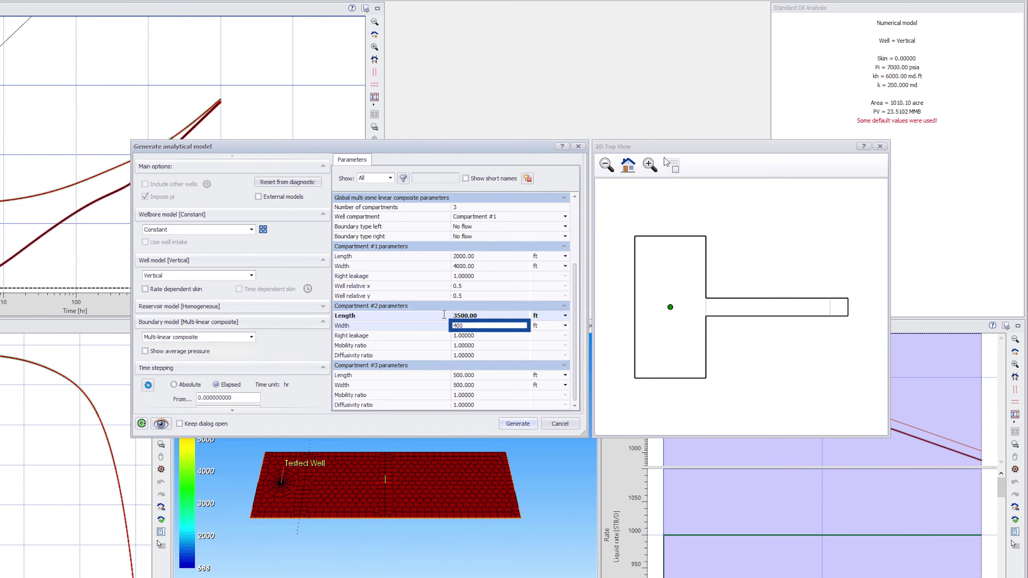
{"action": "key", "text": "Tab"}
{"action": "type", "text": "5"}
{"action": "key", "text": "Tab"}
{"action": "type", "text": "5"}
{"action": "key", "text": "Return"}
{"action": "key", "text": "Tab"}
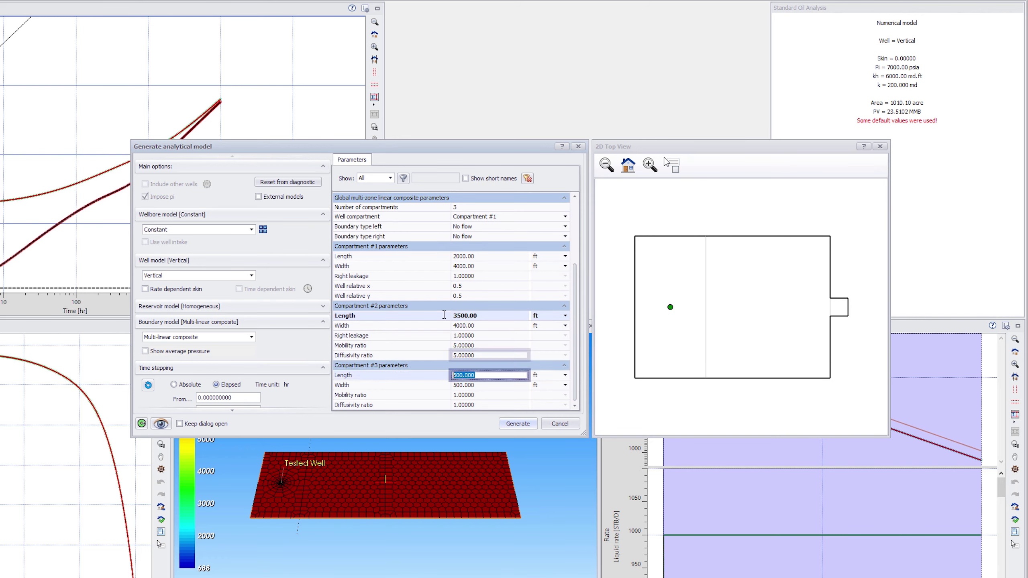
Set compartment #3 to 5500 × 4000 ft with ratios 0.2 and generate the model
{"action": "type", "text": "5500"}
{"action": "key", "text": "Tab"}
{"action": "type", "text": "4000"}
{"action": "key", "text": "Tab"}
{"action": "type", "text": "0.2"}
{"action": "key", "text": "Tab"}
{"action": "type", "text": "0."}
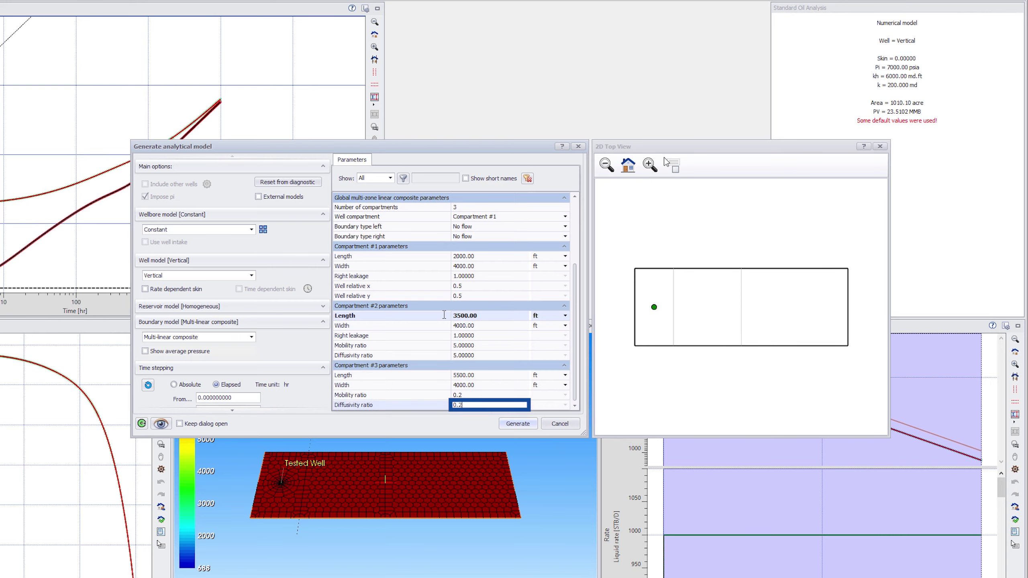
{"action": "left_click", "coordinate": [505, 425]}
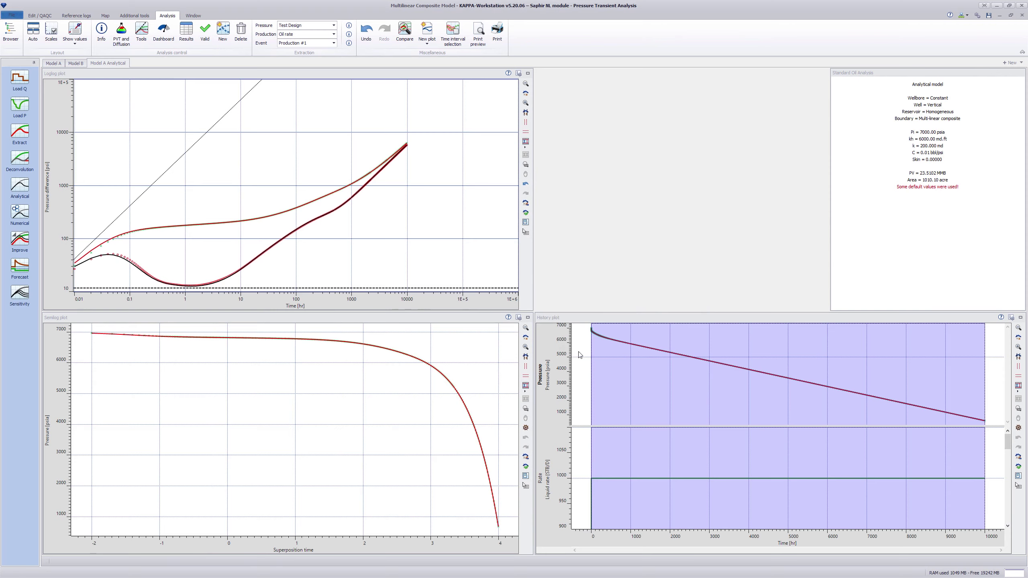
Overlay numerical Model A on the analytical plots, then close the comparison
{"action": "left_click", "coordinate": [404, 30]}
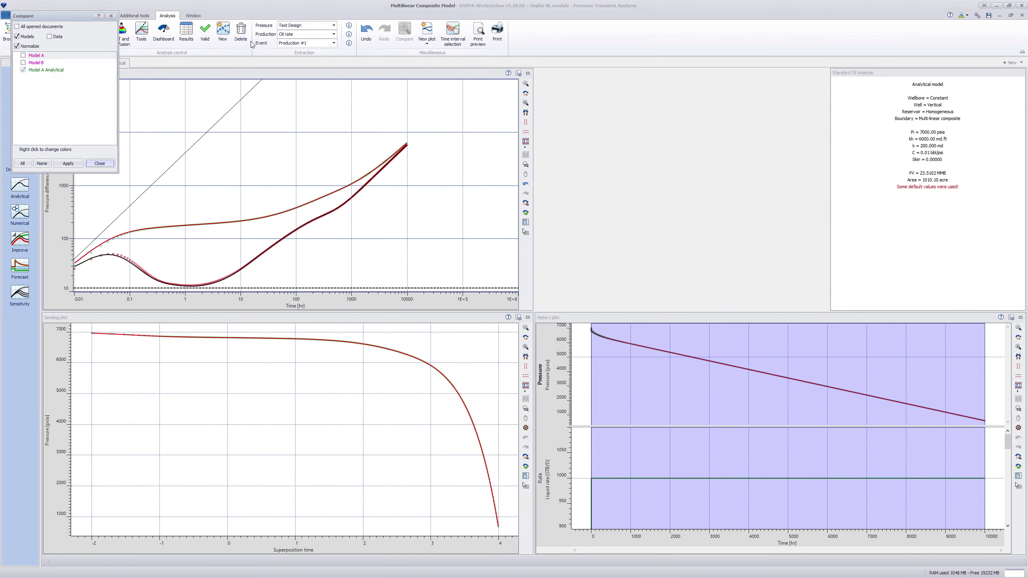
{"action": "left_click_drag", "start_coordinate": [77, 15], "coordinate": [636, 69]}
{"action": "left_click", "coordinate": [585, 109]}
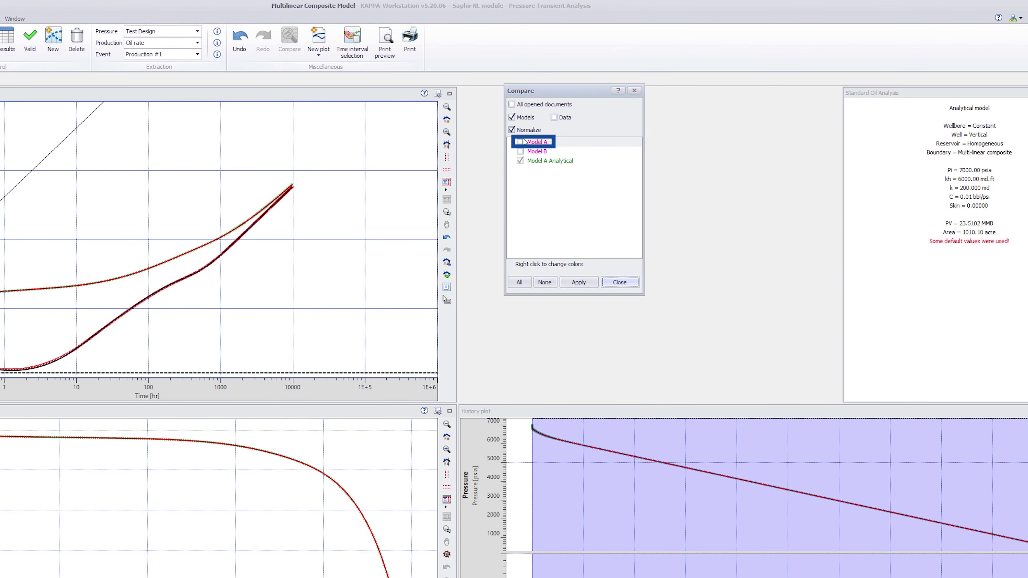
{"action": "left_click", "coordinate": [520, 142]}
{"action": "left_click", "coordinate": [579, 282]}
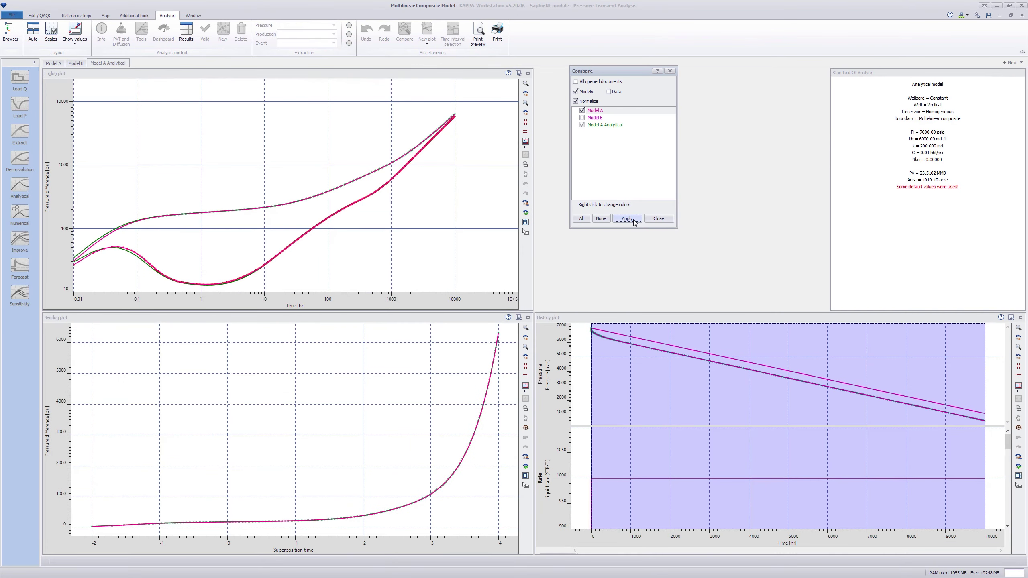
{"action": "left_click", "coordinate": [654, 220]}
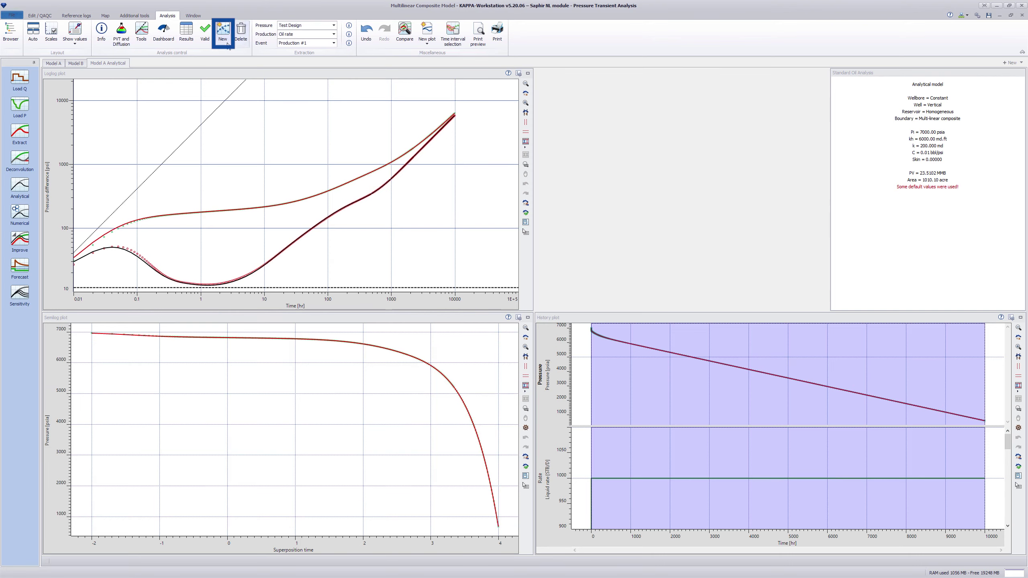
Create a new analysis 'Model B Analytical' initialised from Model B
{"action": "left_click", "coordinate": [223, 30]}
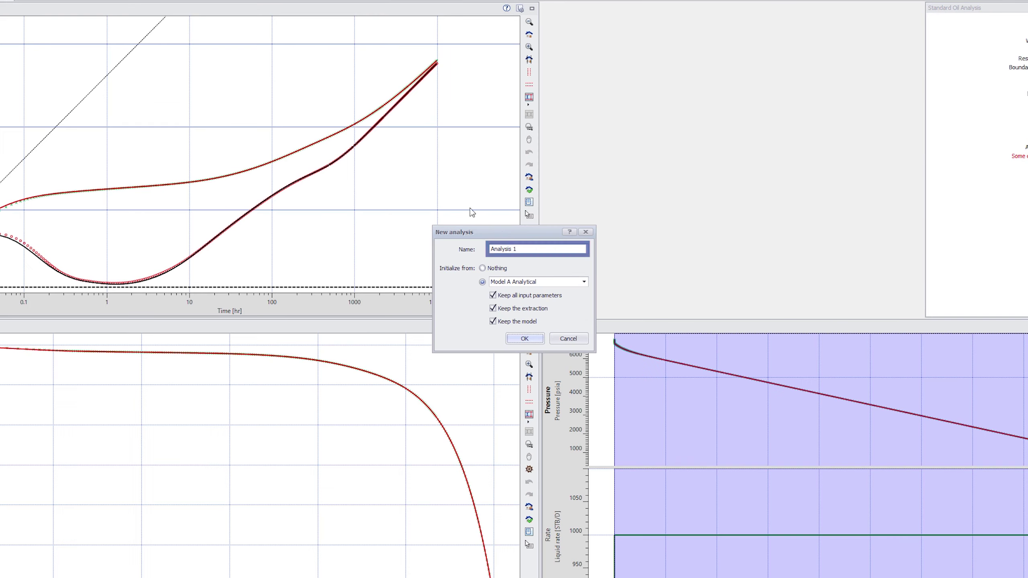
{"action": "type", "text": "Model B Analyti"}
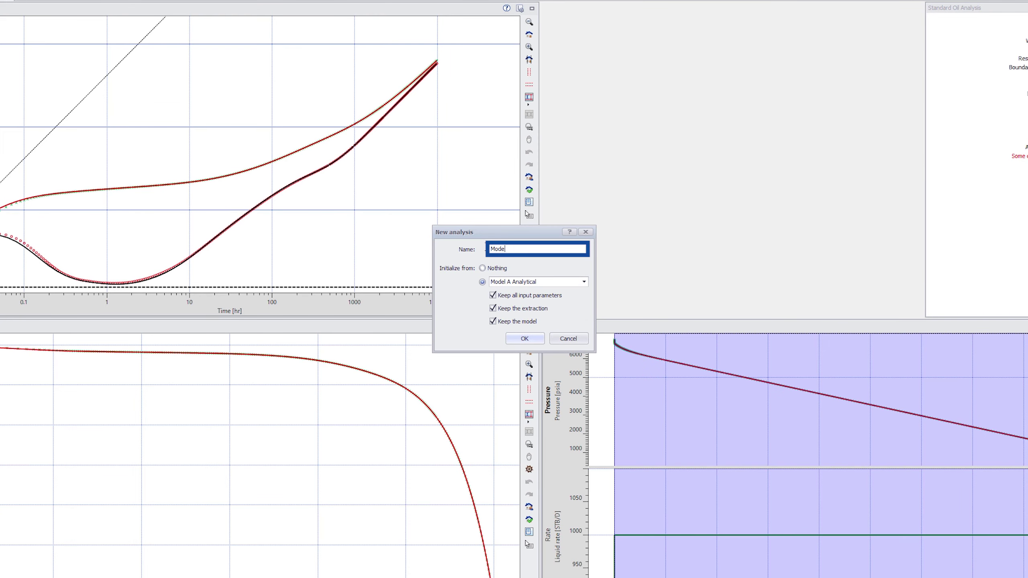
{"action": "type", "text": "cal"}
{"action": "left_click", "coordinate": [584, 281]}
{"action": "left_click", "coordinate": [521, 299]}
{"action": "left_click", "coordinate": [525, 339]}
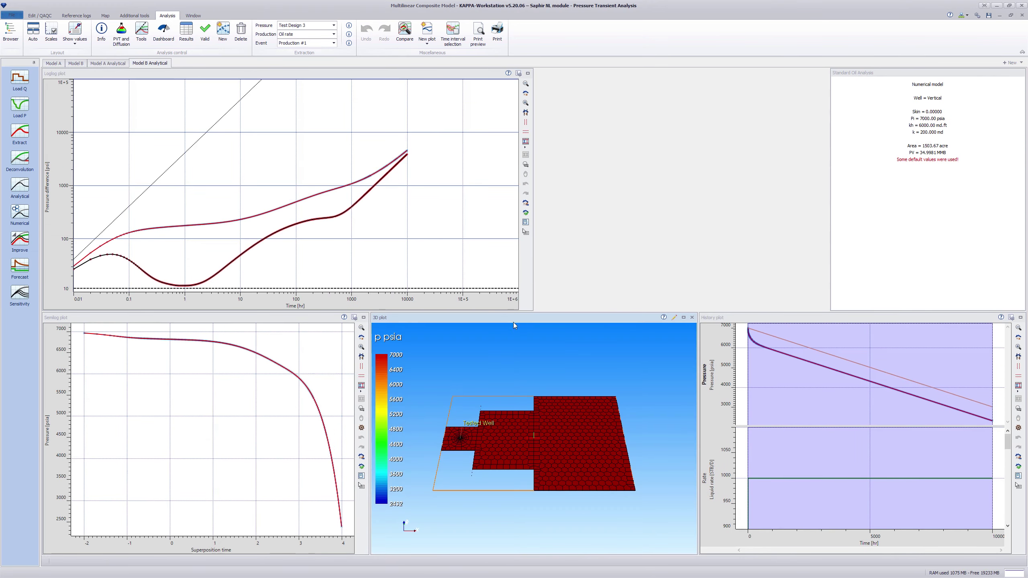
Choose a Multi-linear composite boundary, show average pressure, preview the top view, and edit initial pressure
{"action": "left_click", "coordinate": [20, 187]}
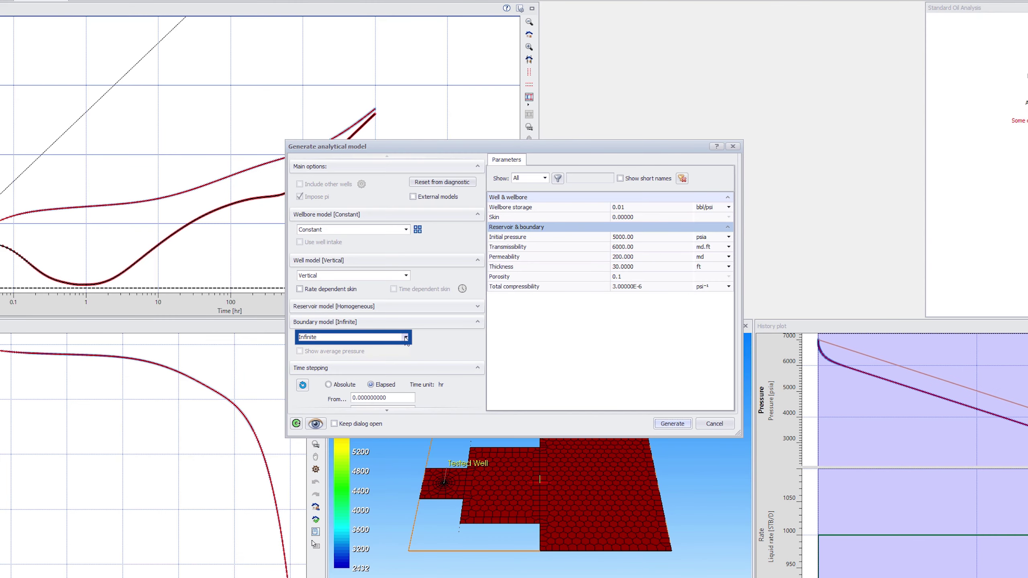
{"action": "left_click", "coordinate": [430, 326]}
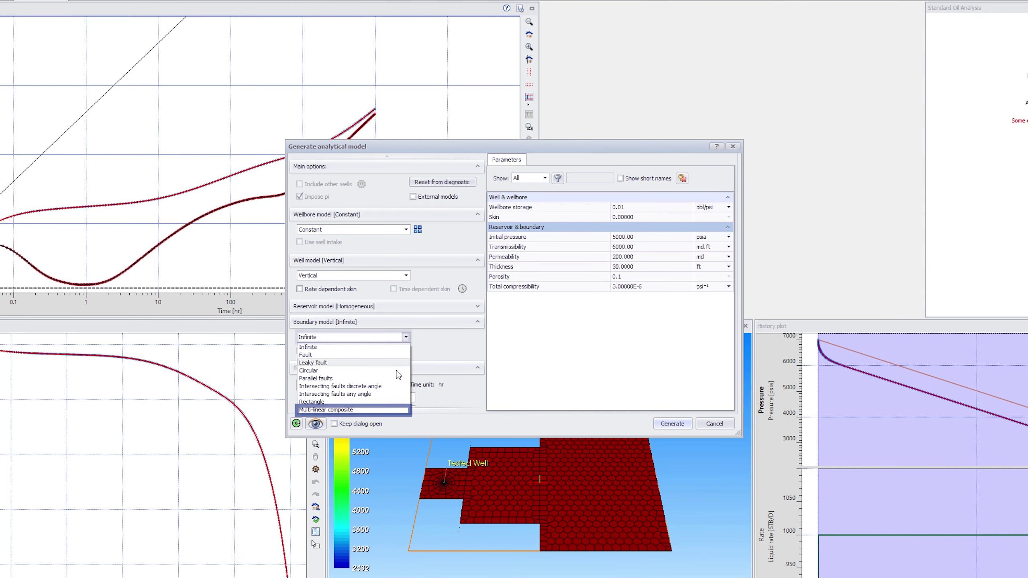
{"action": "left_click", "coordinate": [392, 409]}
{"action": "key", "text": "Tab"}
{"action": "key", "text": "space"}
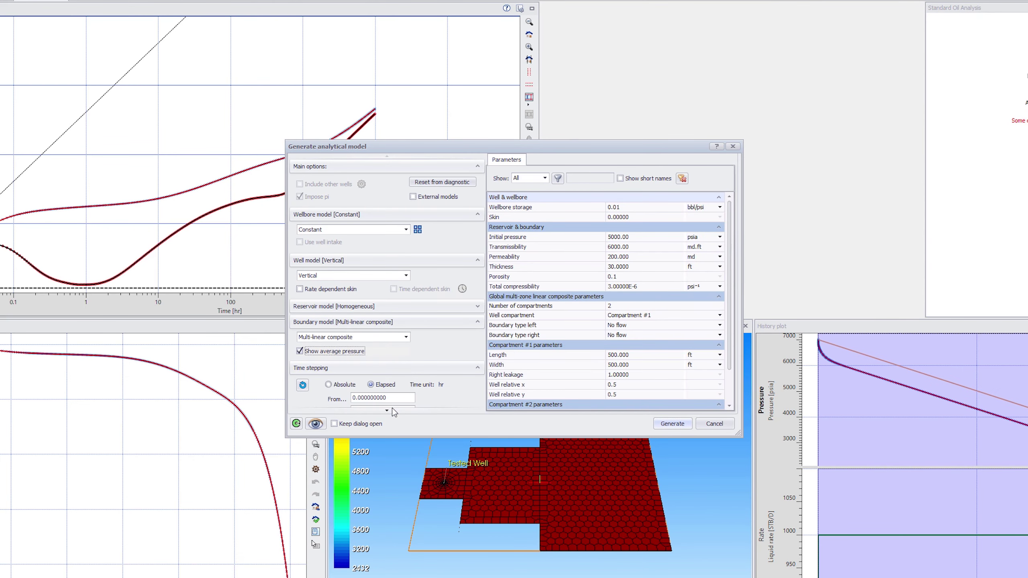
{"action": "left_click", "coordinate": [315, 424]}
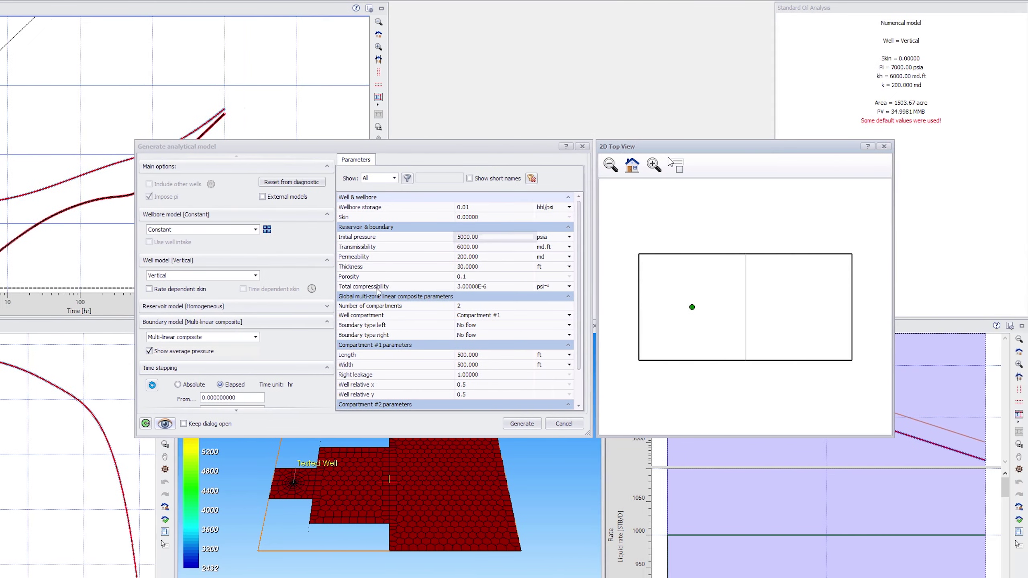
{"action": "left_click", "coordinate": [594, 237]}
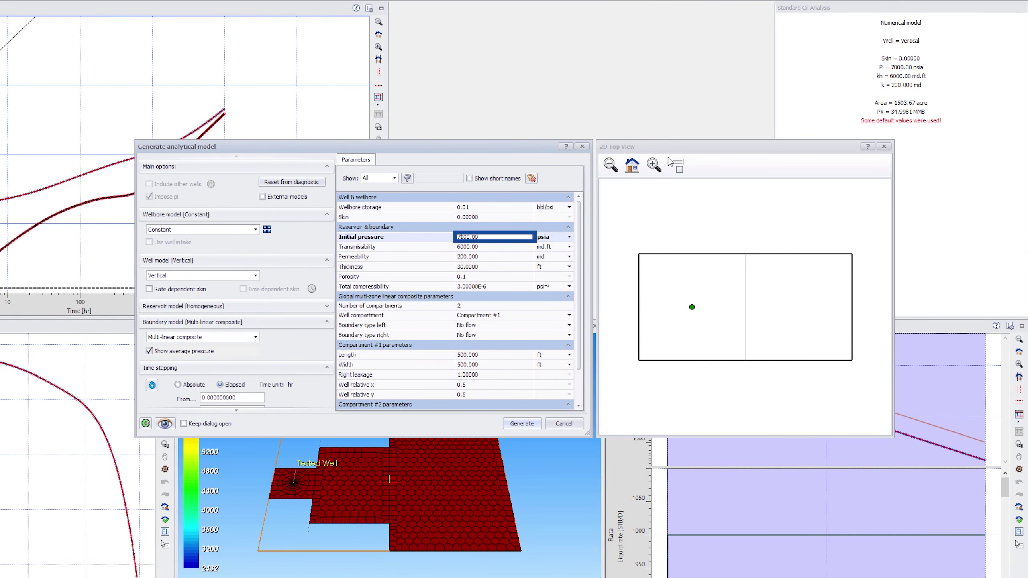
Set initial pressure to 7000 psia, 3 compartments, and compartment #1 to 2000 × 2000 ft
{"action": "left_click", "coordinate": [462, 305]}
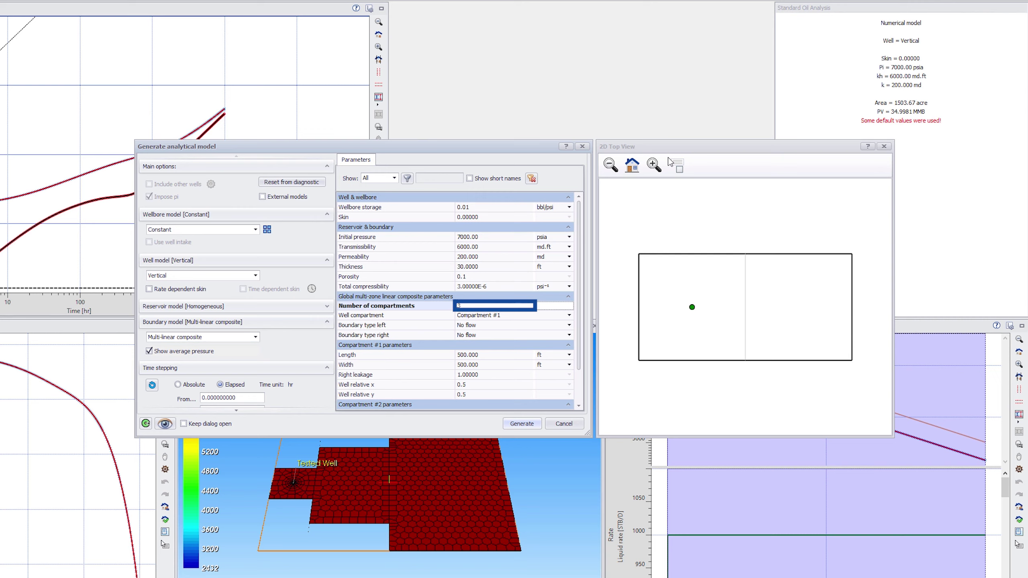
{"action": "type", "text": "3"}
{"action": "key", "text": "Tab"}
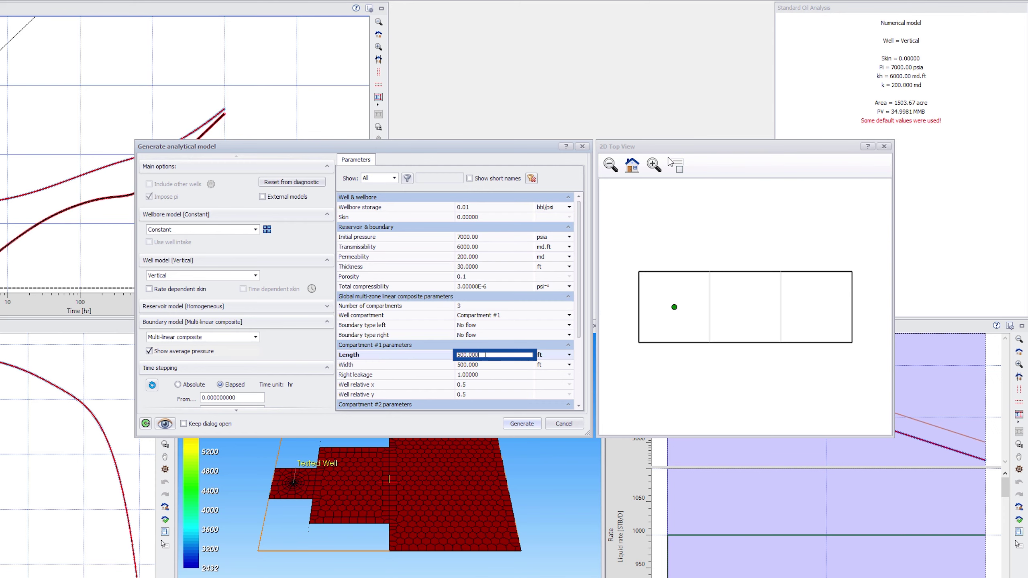
{"action": "type", "text": "2000"}
{"action": "key", "text": "Tab"}
{"action": "type", "text": "200"}
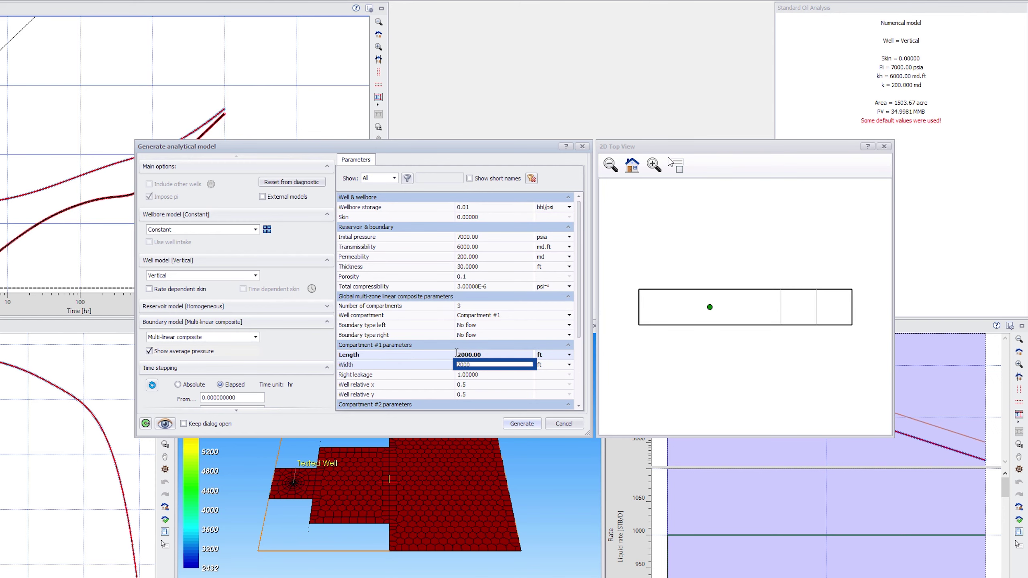
{"action": "type", "text": "0"}
{"action": "key", "text": "Tab"}
{"action": "key", "text": "Tab"}
{"action": "key", "text": "Tab"}
{"action": "key", "text": "Tab"}
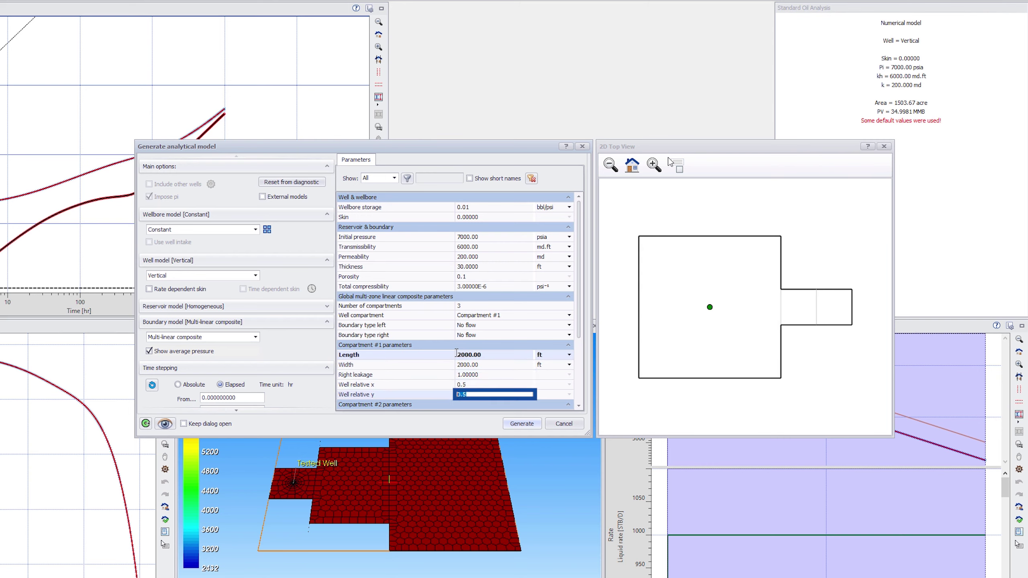
Set compartment #2 to 3500 × 5000 ft with mobility and diffusivity ratios of 5
{"action": "key", "text": "Tab"}
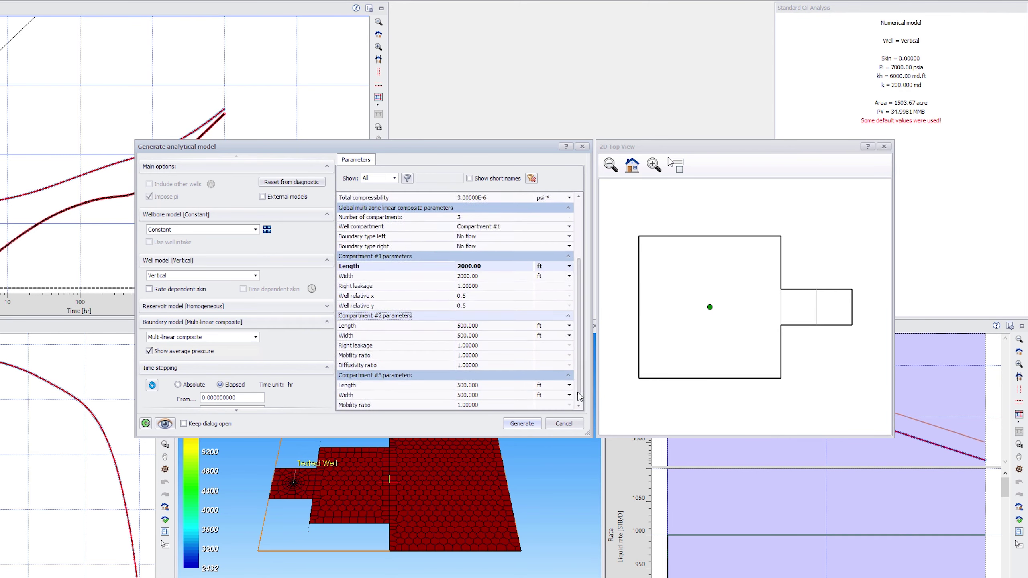
{"action": "type", "text": "3500"}
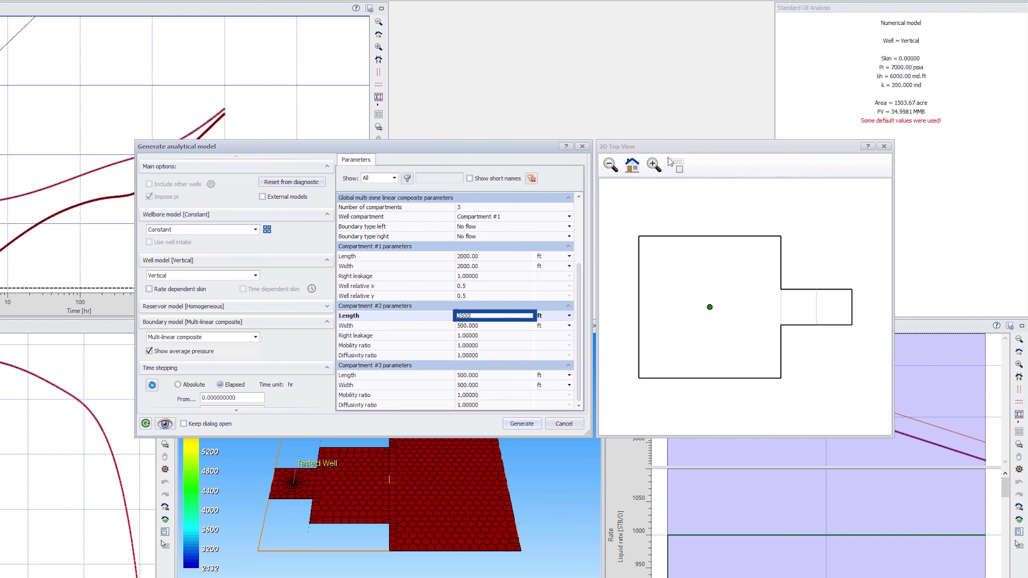
{"action": "key", "text": "Tab"}
{"action": "type", "text": "5000"}
{"action": "key", "text": "Tab"}
{"action": "key", "text": "Tab"}
{"action": "type", "text": "5"}
{"action": "key", "text": "Tab"}
{"action": "type", "text": "5"}
{"action": "key", "text": "Tab"}
Set compartment #3 to 5500 × 8000 ft with ratios 0.2 and generate the model
{"action": "type", "text": "5500"}
{"action": "key", "text": "Tab"}
{"action": "type", "text": "8000"}
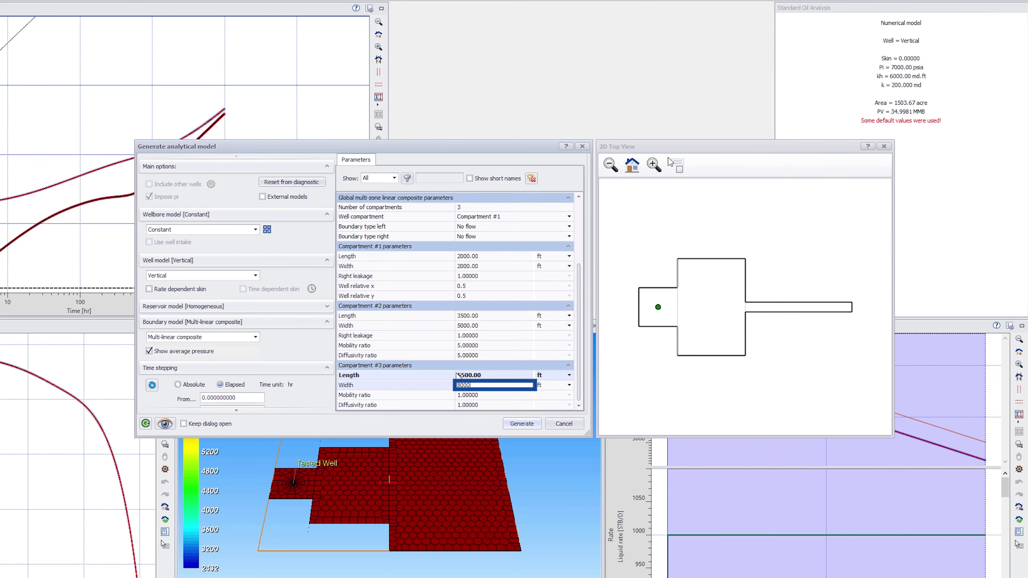
{"action": "key", "text": "Tab"}
{"action": "type", "text": "0.2"}
{"action": "key", "text": "Tab"}
{"action": "type", "text": "0.2"}
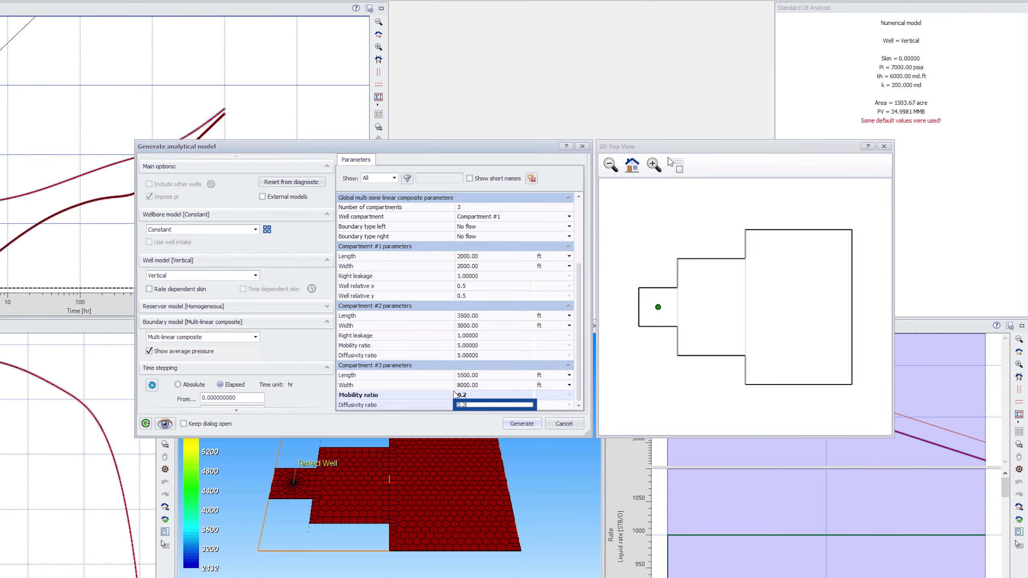
{"action": "left_click", "coordinate": [522, 424]}
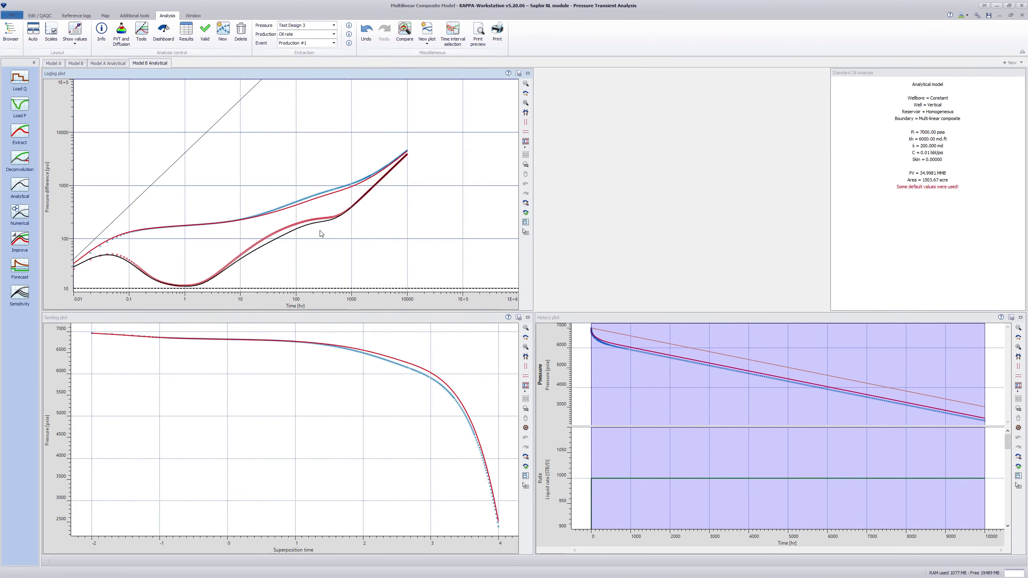
Rescale the log-log plot and apply a comparison against numerical Model B
{"action": "left_click", "coordinate": [525, 93]}
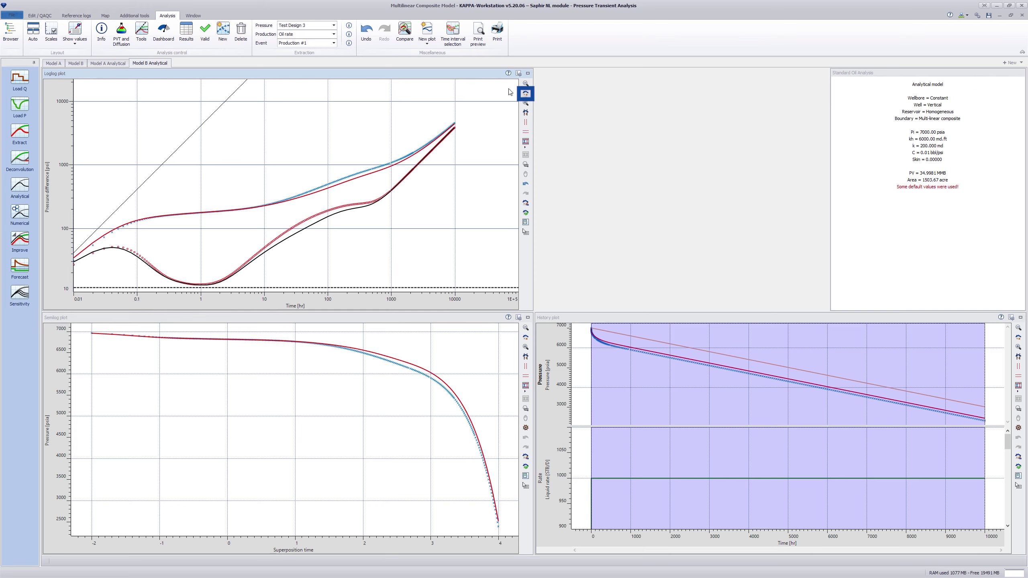
{"action": "left_click", "coordinate": [404, 32]}
{"action": "left_click_drag", "start_coordinate": [134, 71], "coordinate": [632, 79]}
{"action": "left_click", "coordinate": [593, 135]}
{"action": "left_click", "coordinate": [646, 267]}
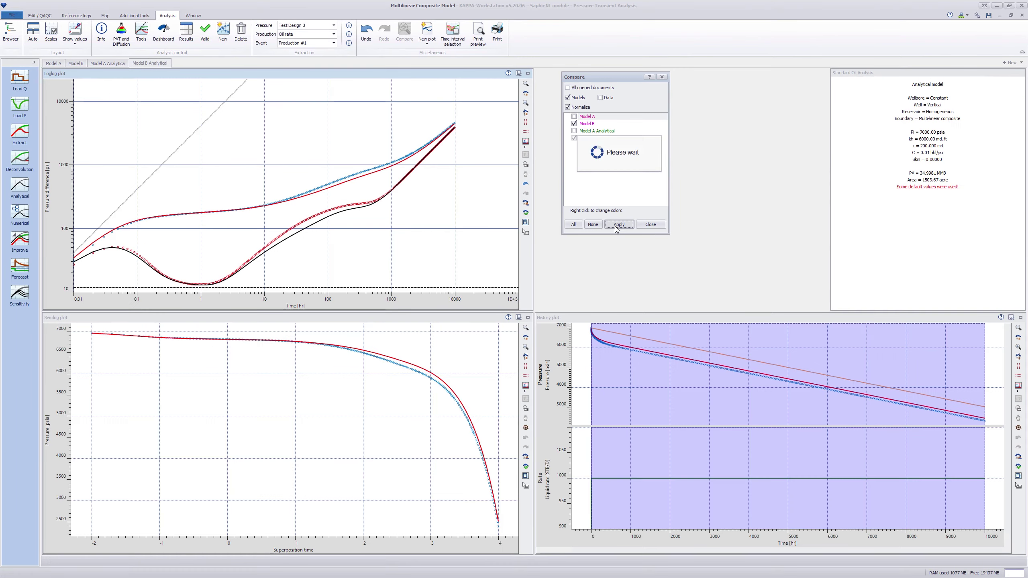